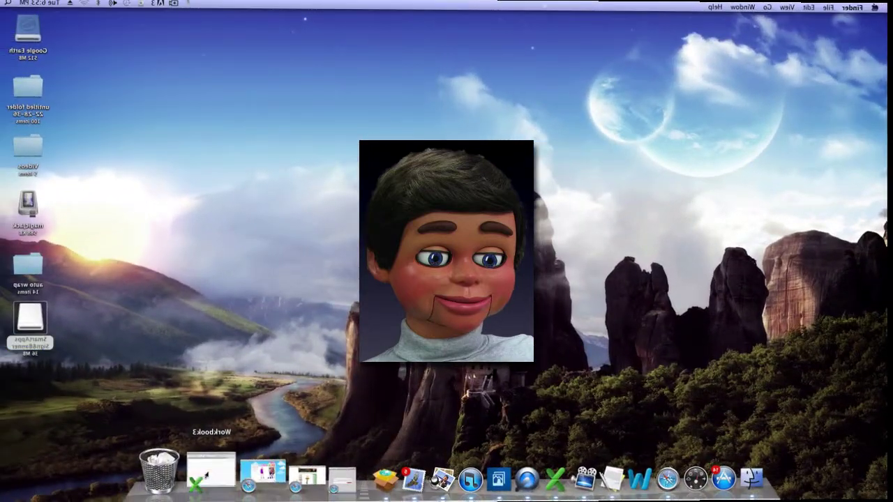
Step: Restore the minimized blank Workbook3 window from the Dock
click(205, 474)
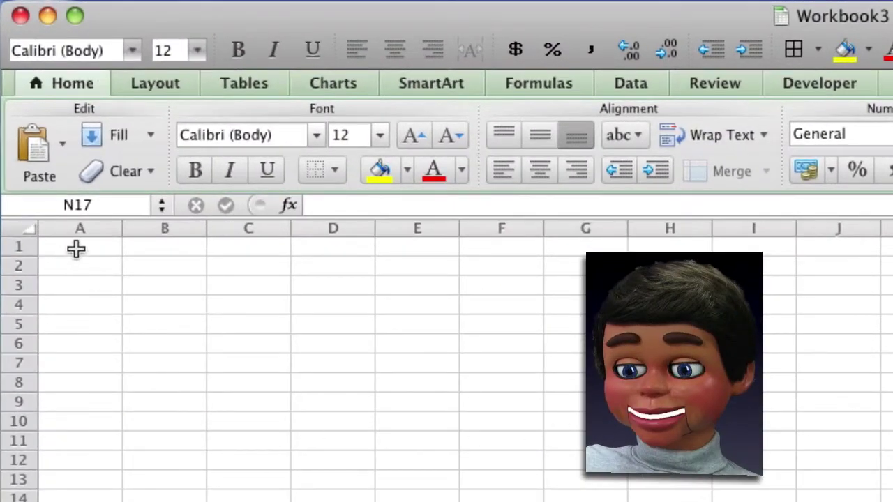
Step: Select cells A1 through J5 and merge them into a single block
mouse_move(76, 249)
mouse_down()
mouse_move(550, 304)
mouse_move(807, 316)
mouse_up()
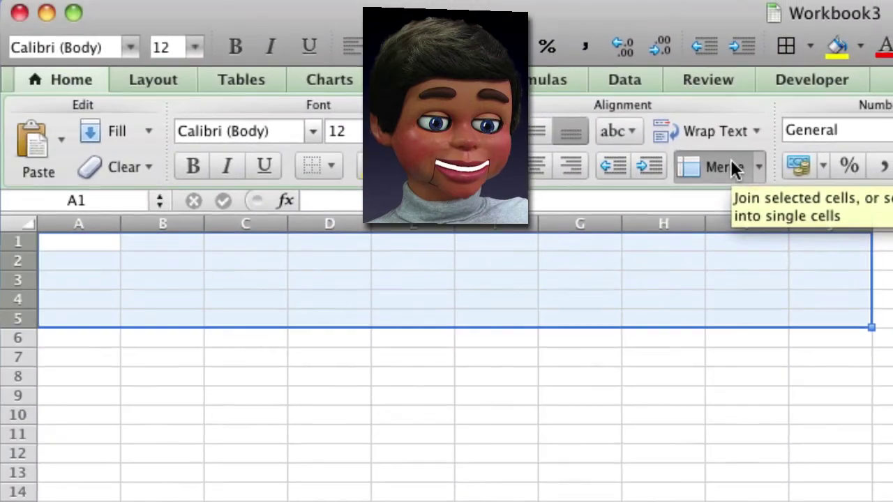
click(722, 170)
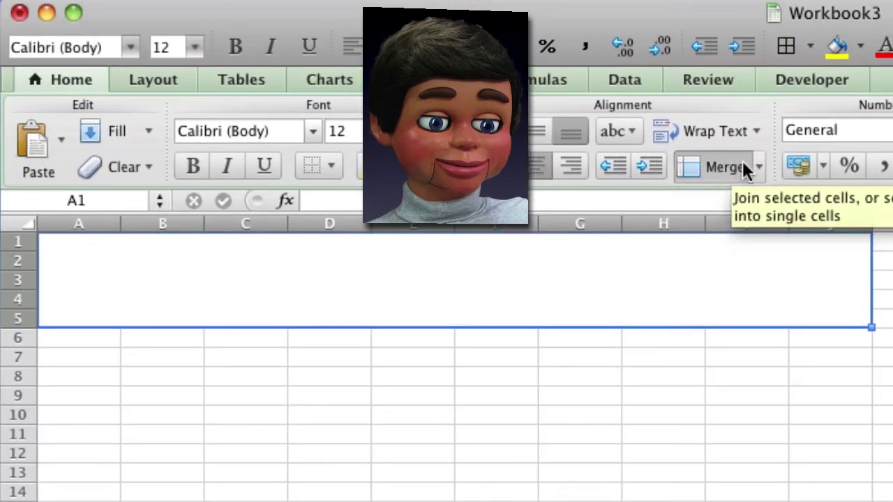
click(584, 432)
click(370, 311)
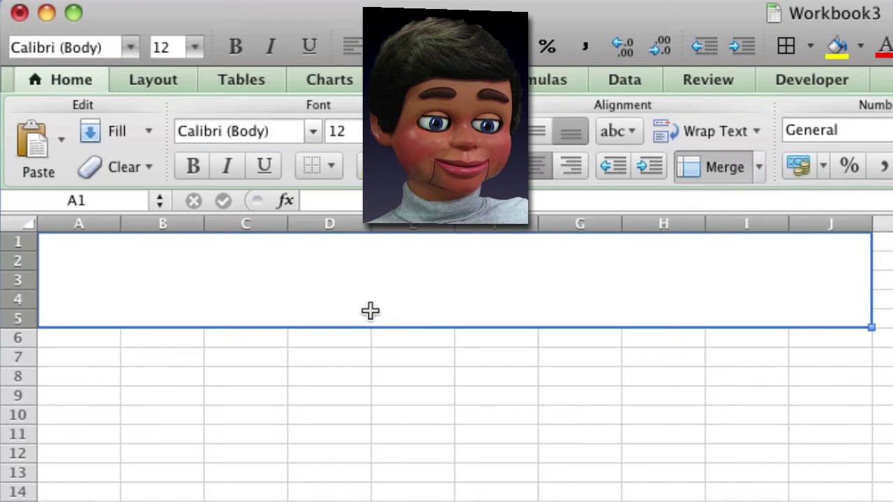
Step: Enter 'My new article.' in the merged block, centred vertically at font size 48
text(My new a)
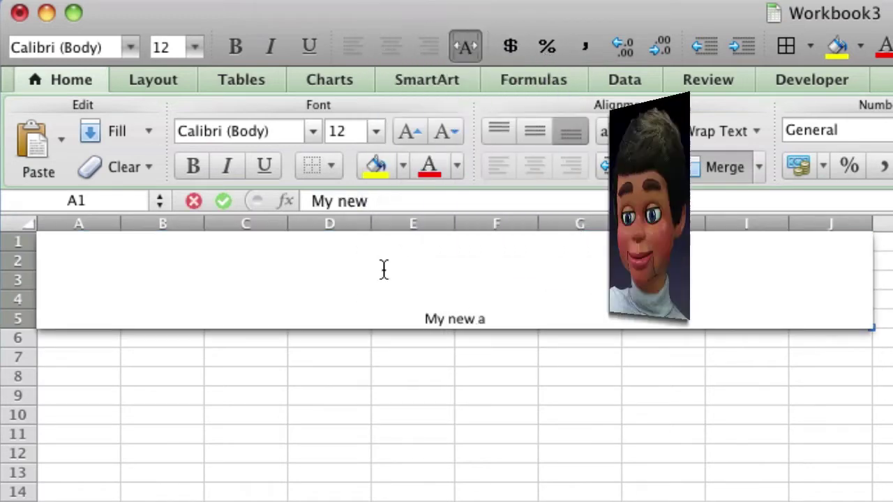
text(rticle.)
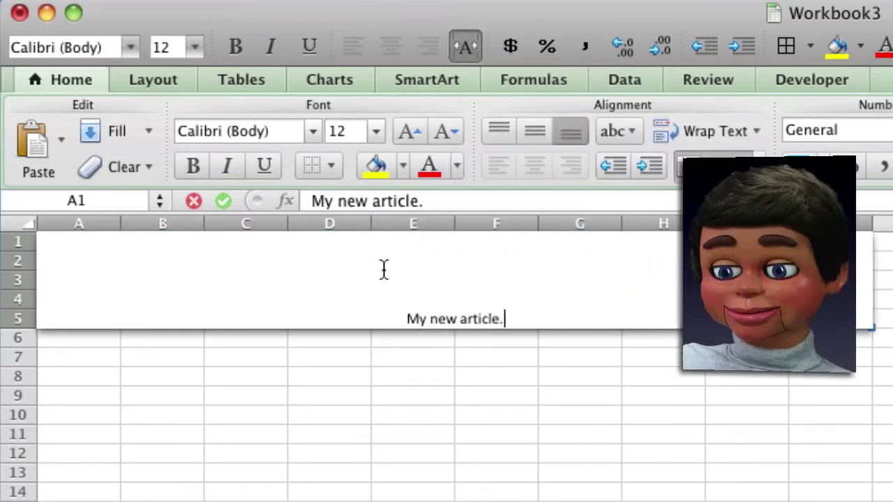
click(436, 414)
click(409, 309)
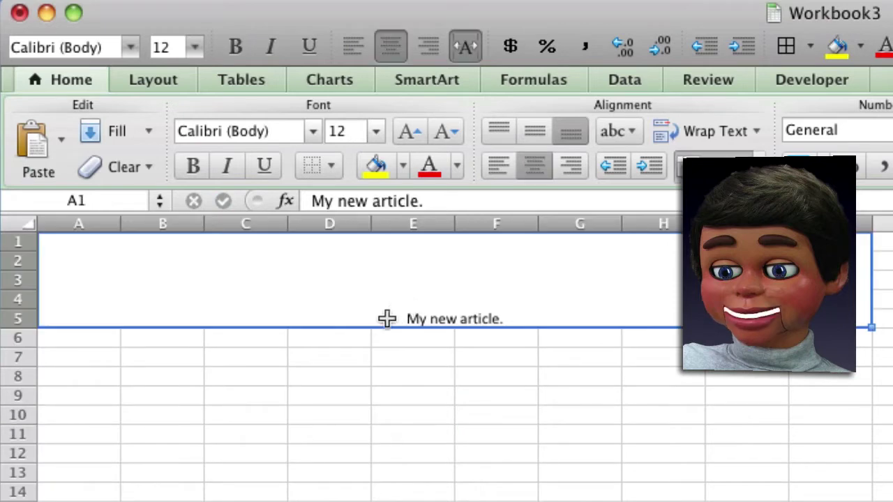
click(535, 132)
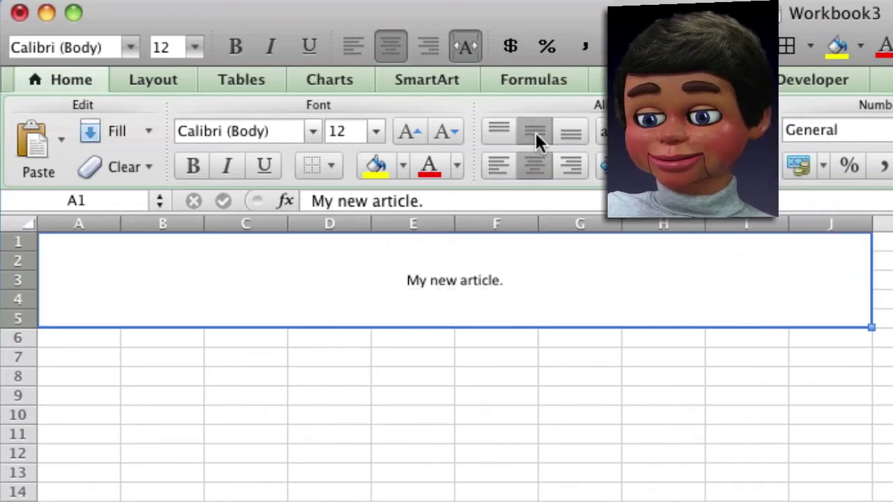
click(374, 133)
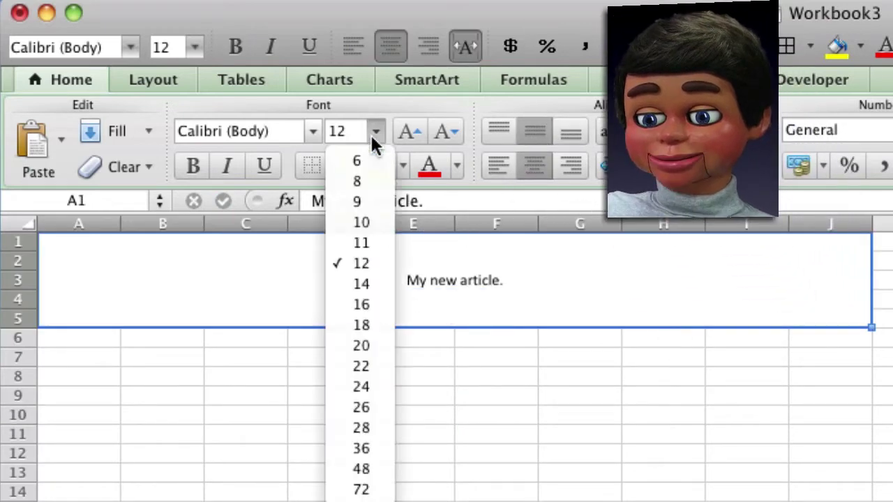
click(357, 474)
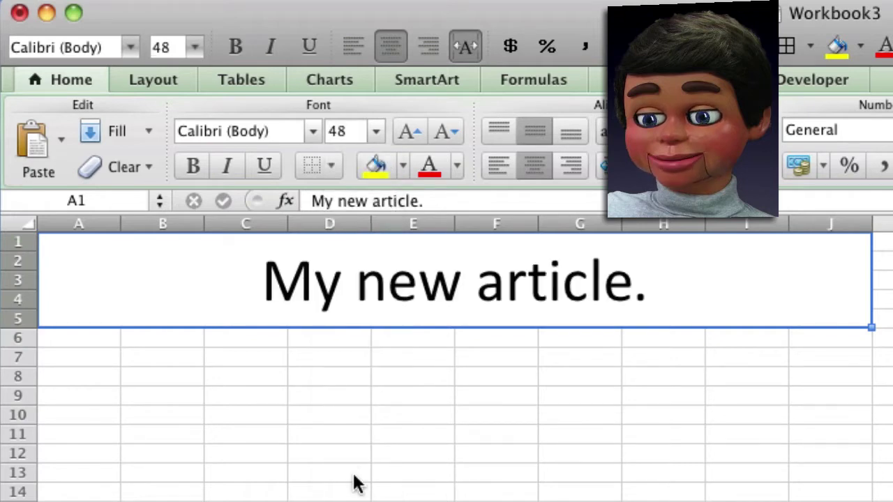
Step: Delete the trailing period so the title reads 'My new article'
click(662, 498)
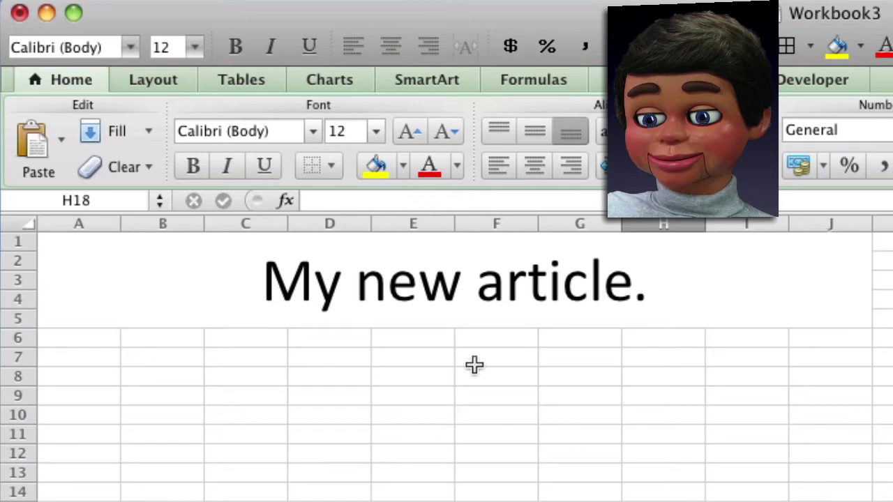
click(319, 279)
double_click(641, 285)
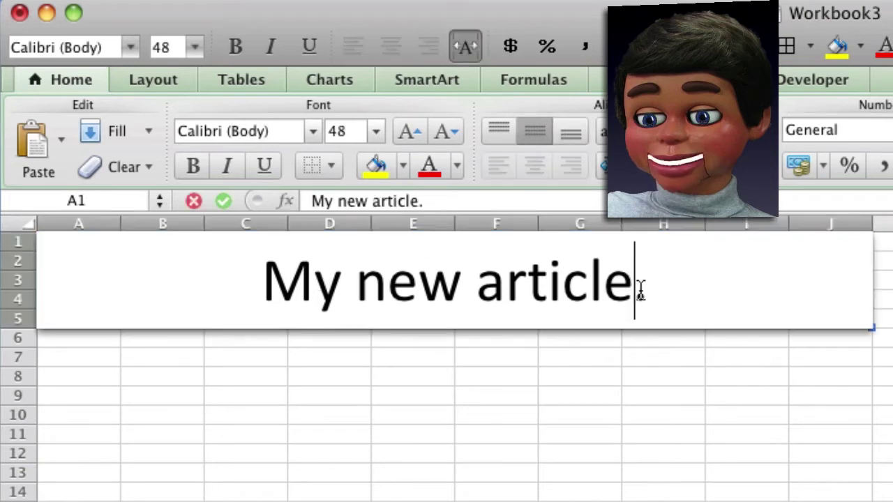
key(BackSpace)
click(535, 478)
click(369, 434)
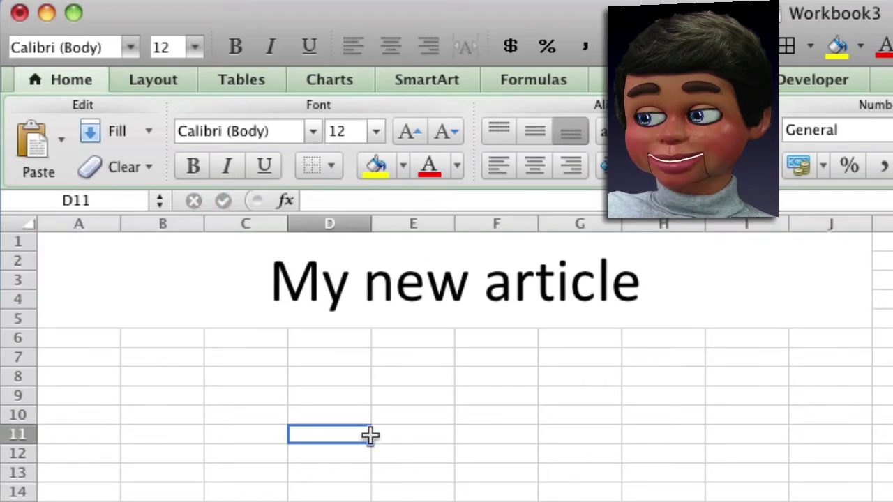
click(279, 417)
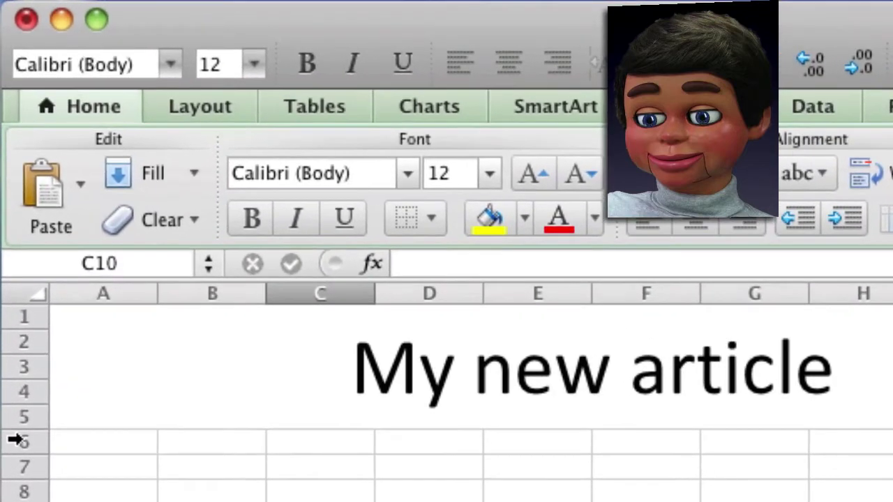
Step: Set the height of rows 6 through 27 to 0.8 inch
click(15, 343)
drag(15, 404, 10, 480)
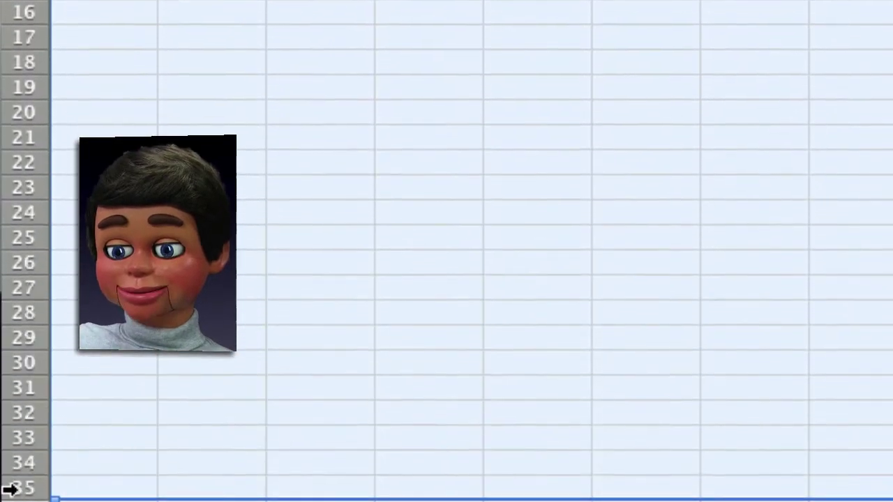
drag(10, 479, 21, 49)
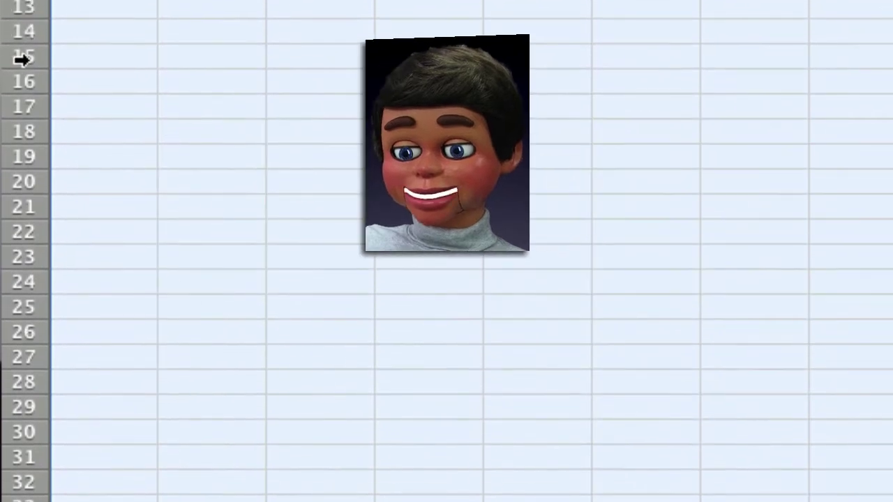
right_click(23, 50)
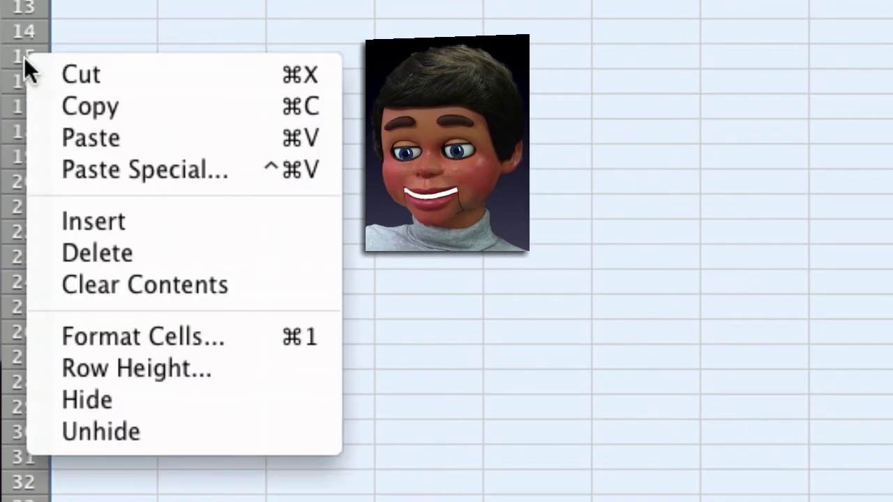
click(136, 371)
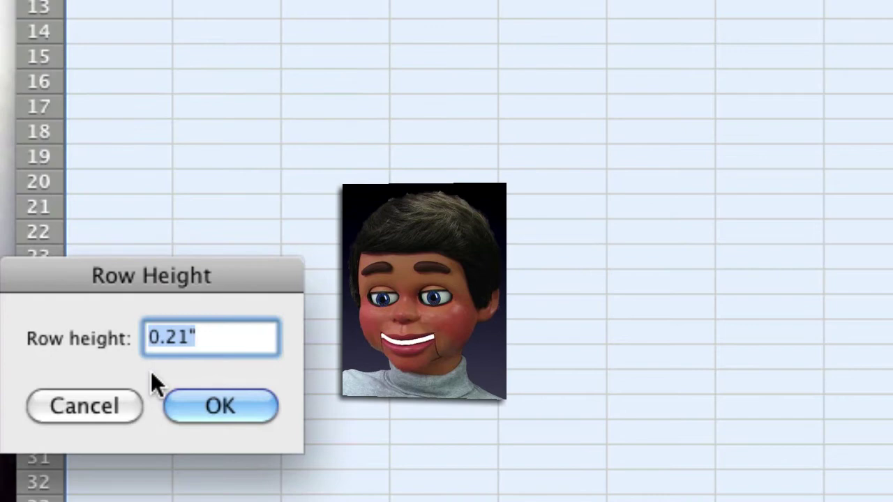
click(193, 339)
drag(194, 339, 183, 340)
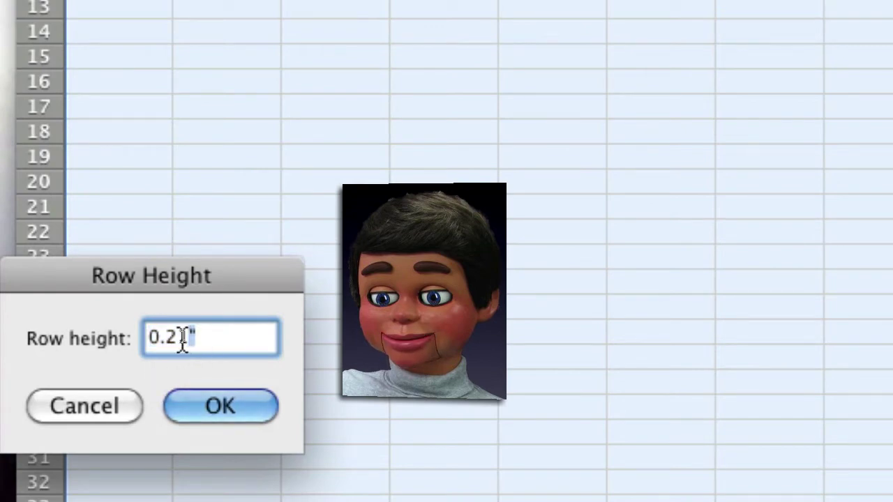
text(8)
click(208, 401)
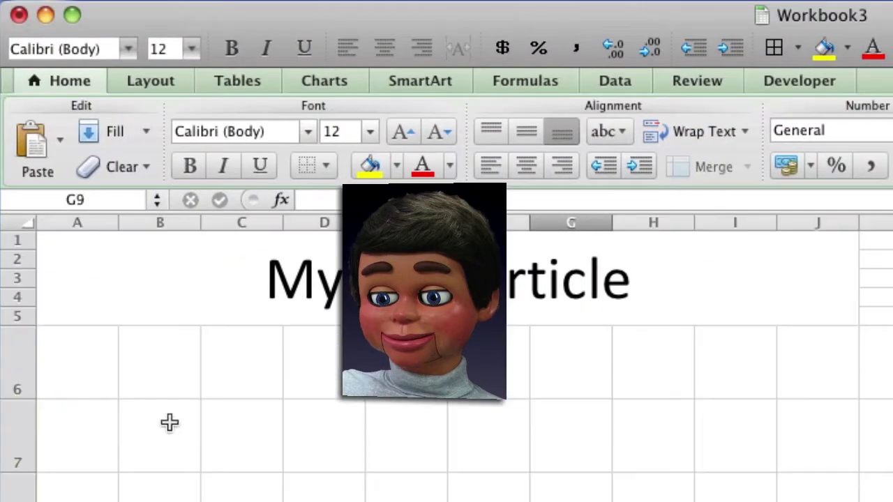
click(170, 420)
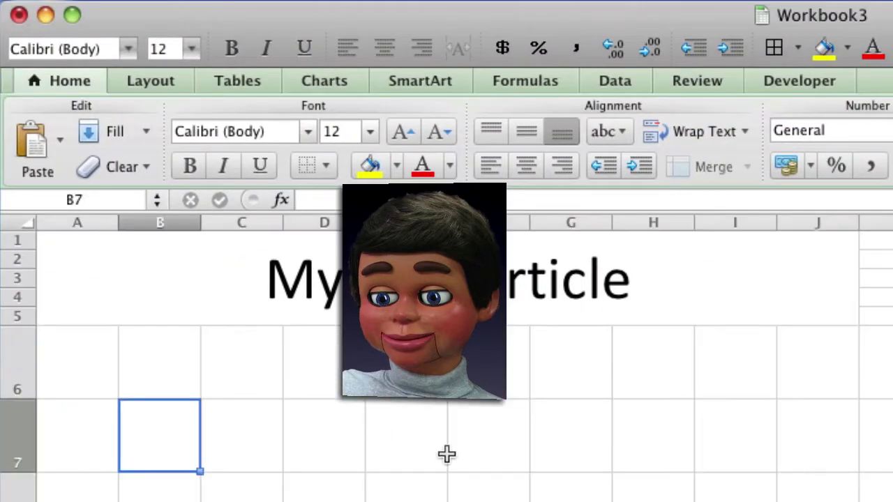
Step: Enter the line 'I want to start typing my paragraph here...' in cell B7
text(I want to s)
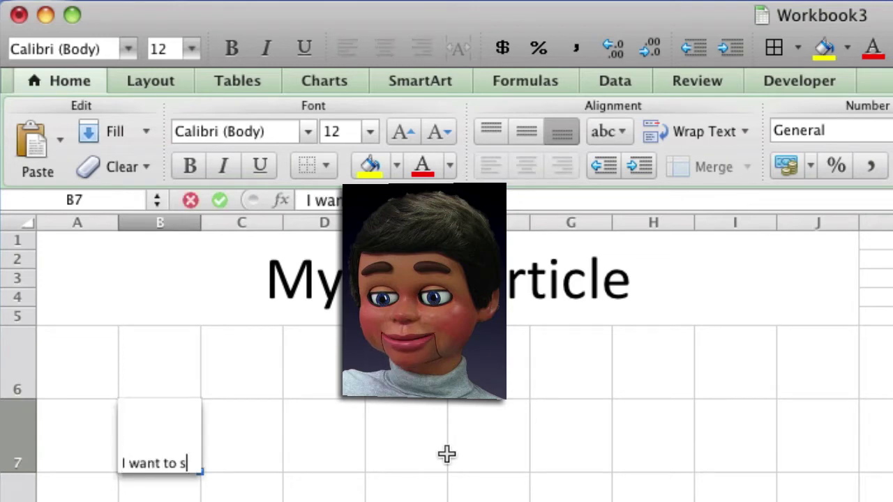
text(tart typ)
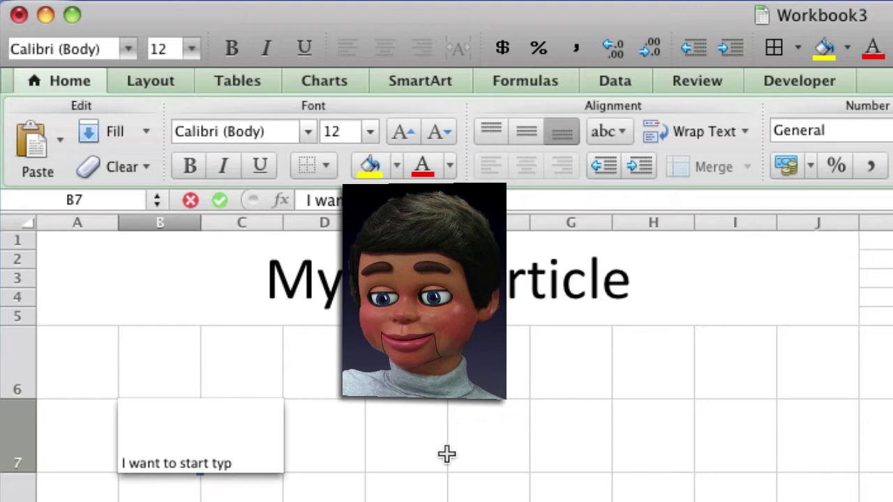
text(ing my paragrap)
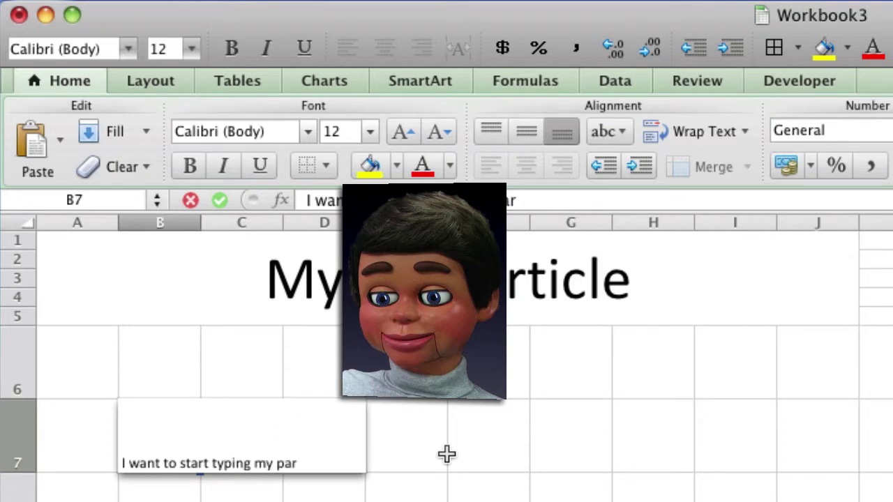
text(h here. L)
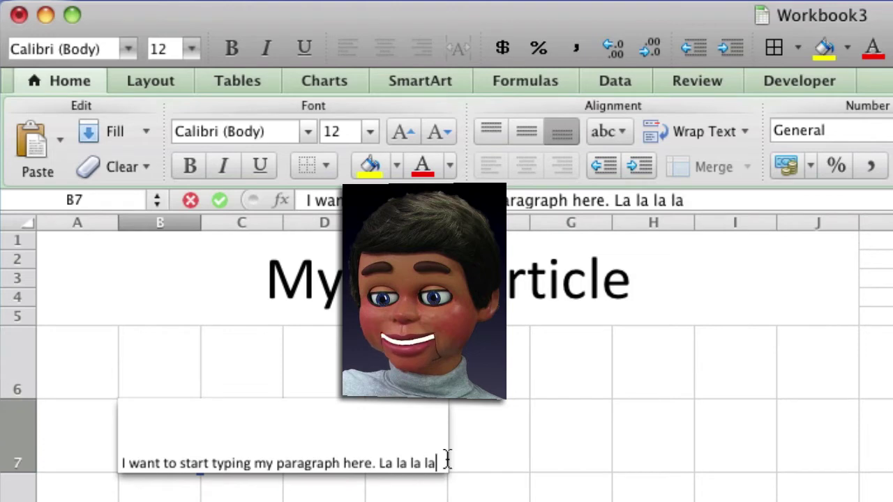
text(a l)
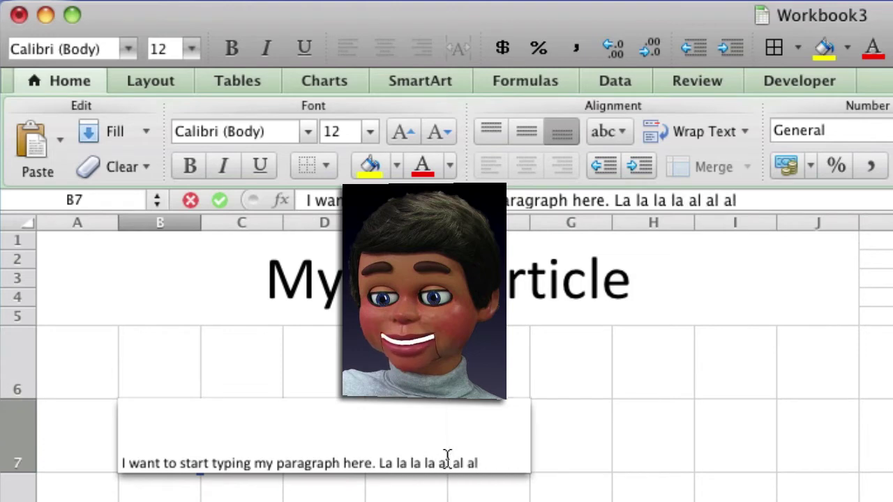
text(a la la al al alalfjaslfj asdlfkjasdlkfj alsd;kfjadlskfjsad)
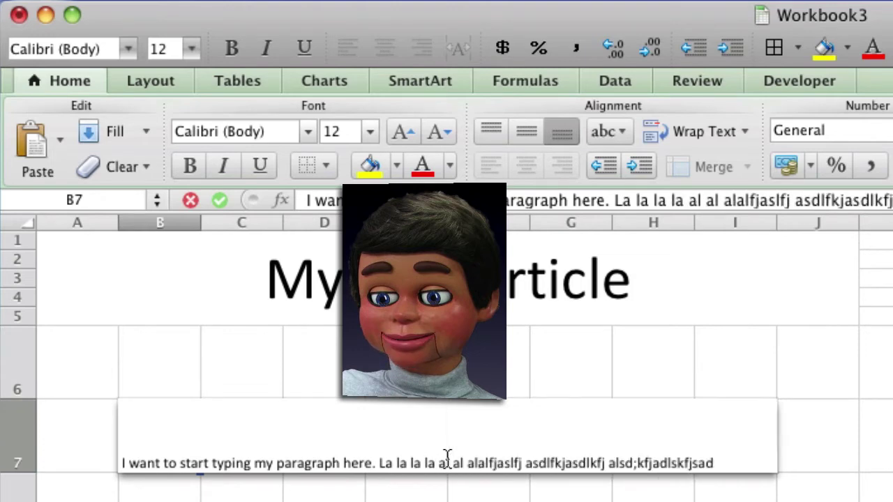
text(flk jsdlfjsdlfkj)
key(Return)
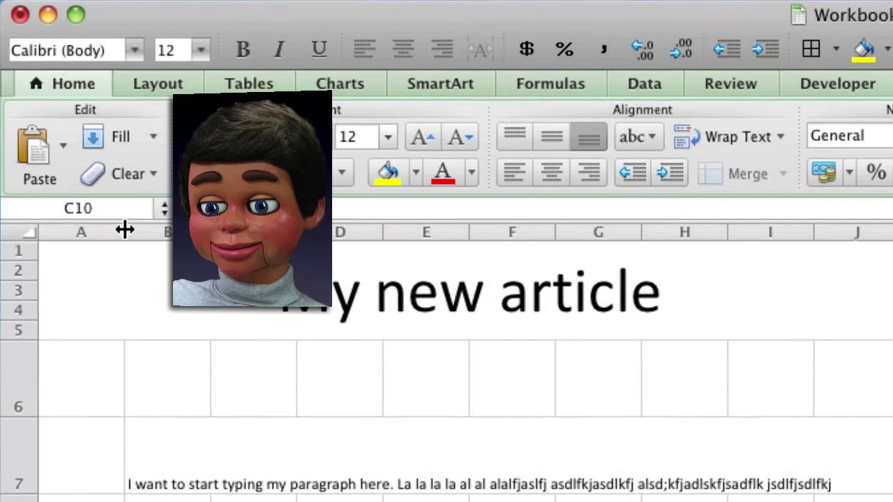
Step: Narrow column A to a slim margin and enter 'Now I have another sentence on this line' in A8
drag(126, 223, 97, 223)
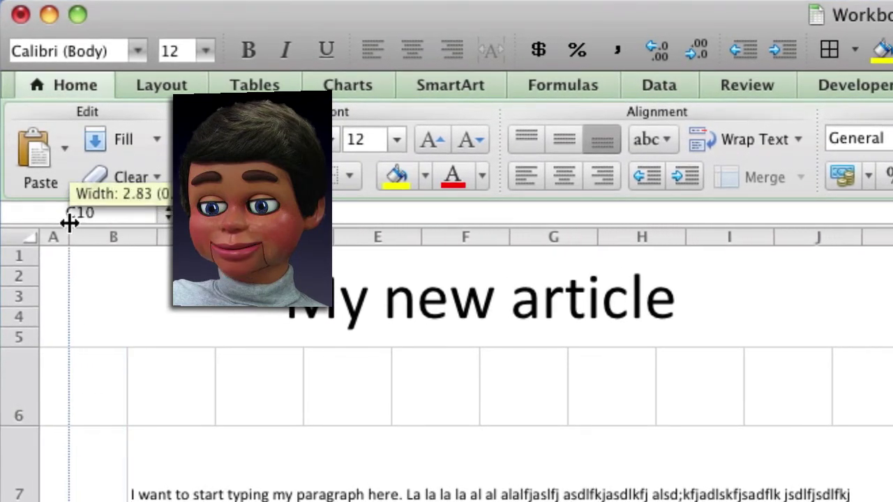
drag(98, 224, 61, 219)
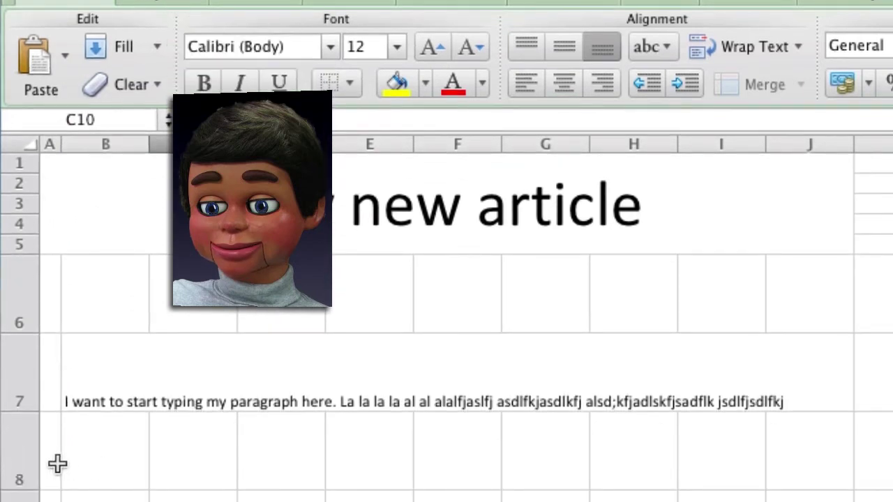
click(58, 464)
text(N)
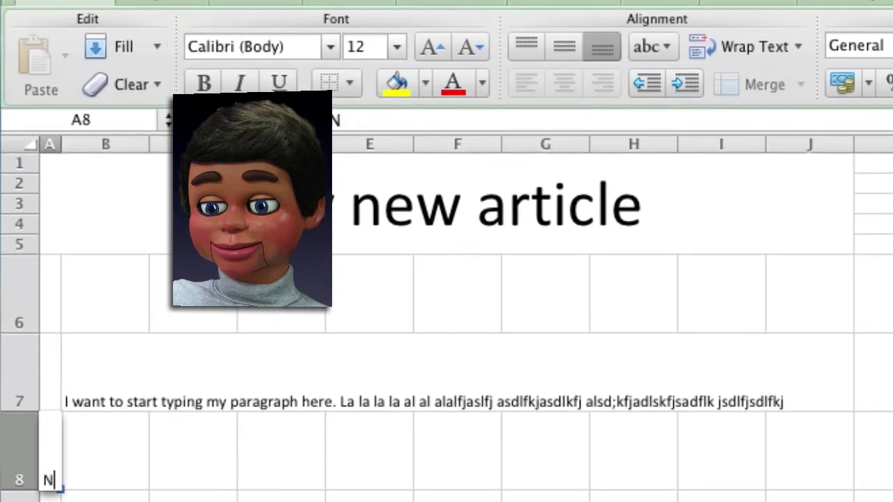
text(ow I have an)
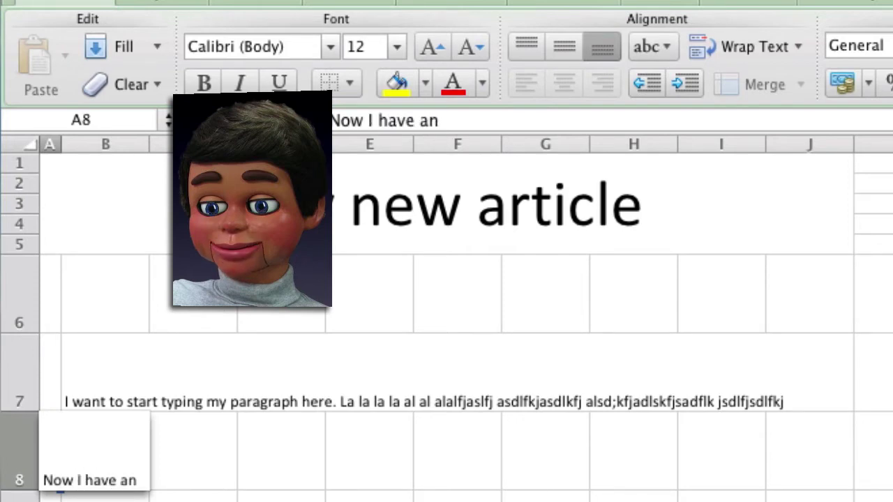
text(other senten)
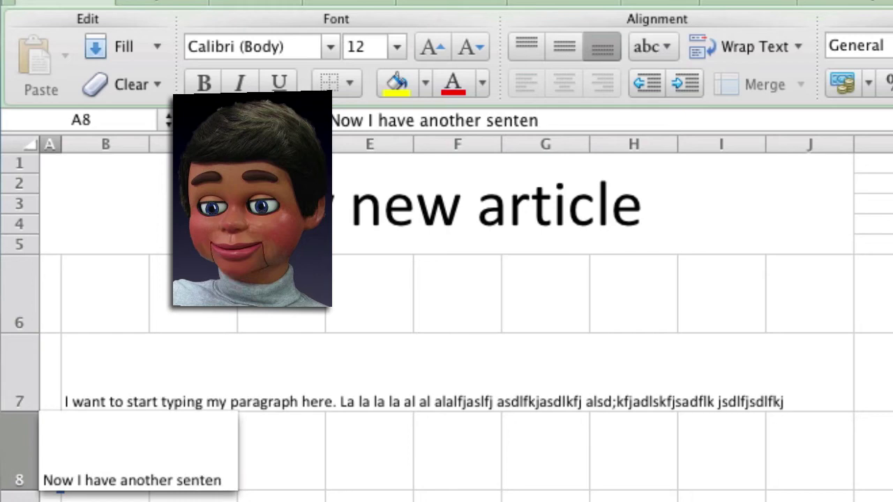
text(ce on this line)
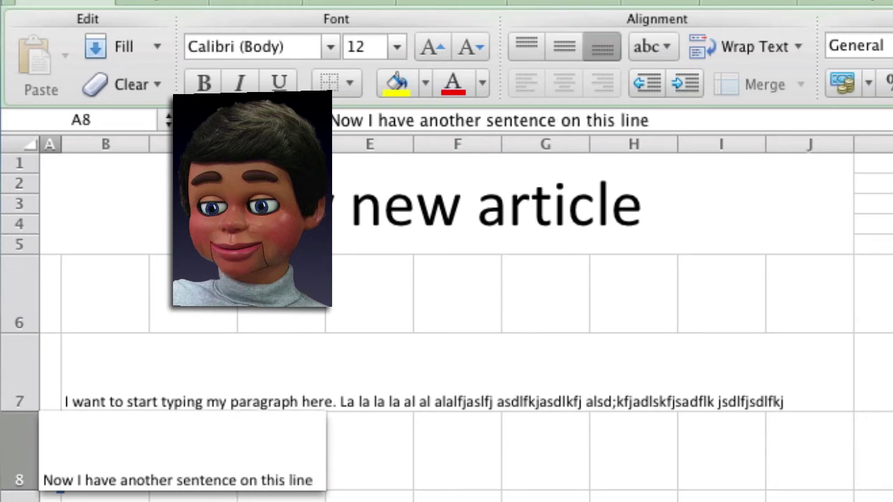
key(Return)
Step: Cut the second sentence out of cell A8
key(Up)
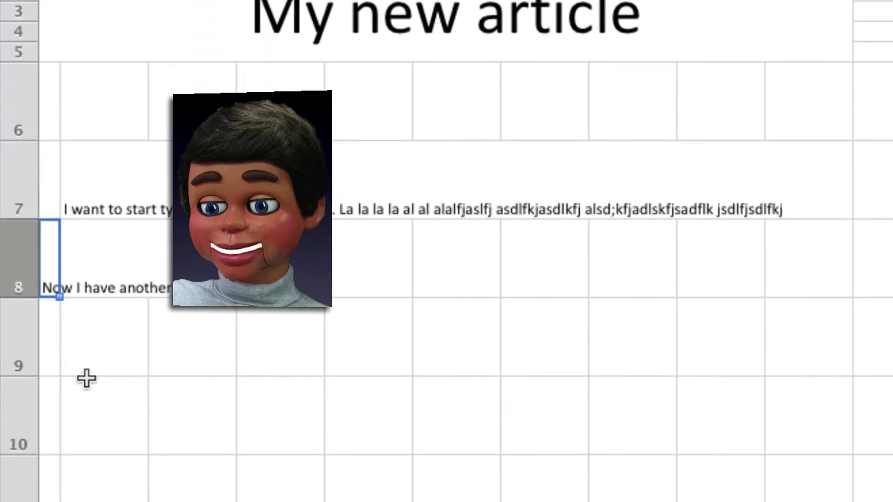
right_click(47, 272)
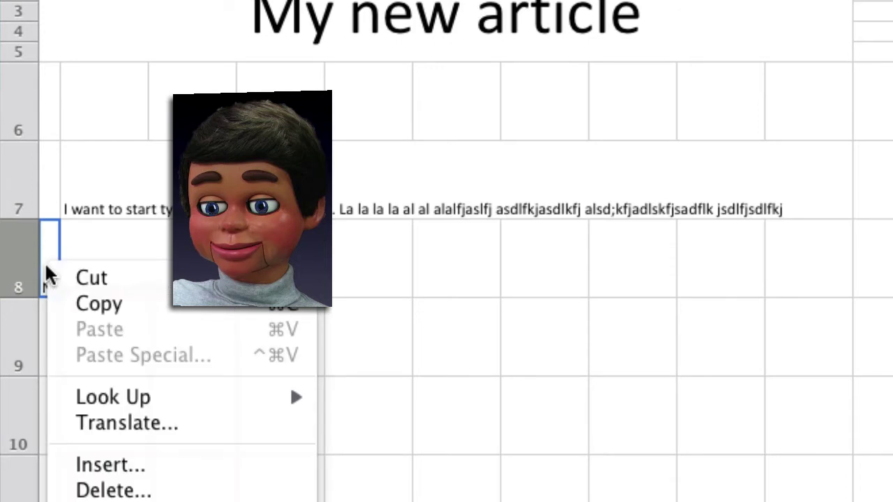
click(80, 281)
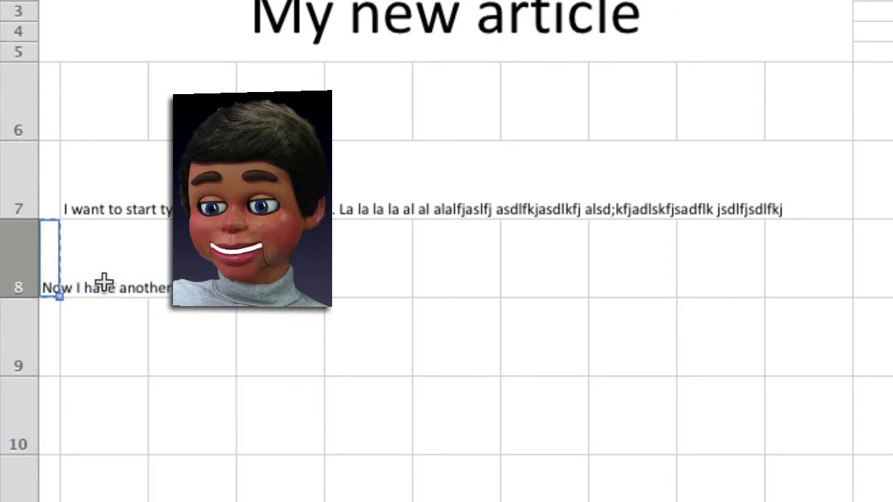
right_click(105, 283)
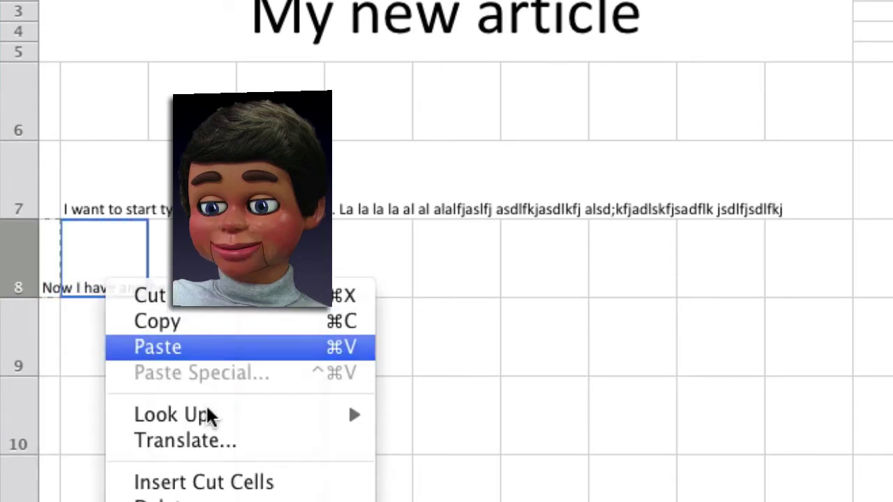
Step: Paste the cut sentence into B8, beneath the first paragraph line
key(Escape)
click(311, 474)
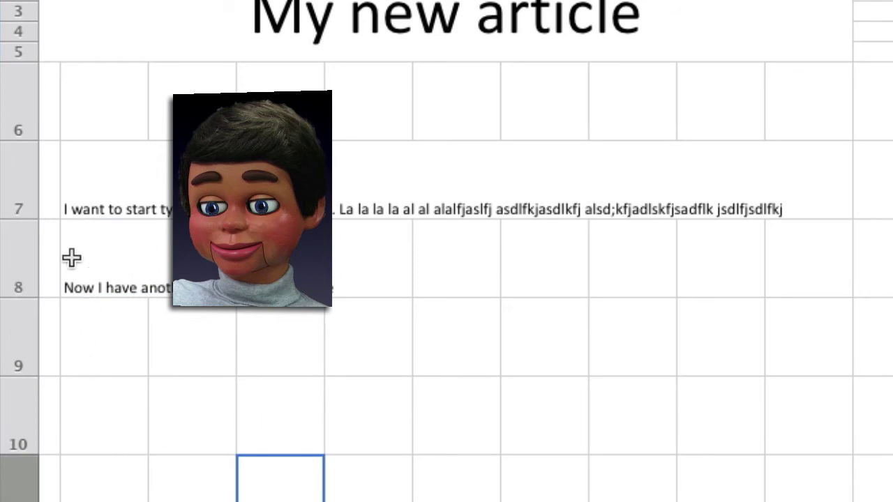
click(48, 206)
click(49, 242)
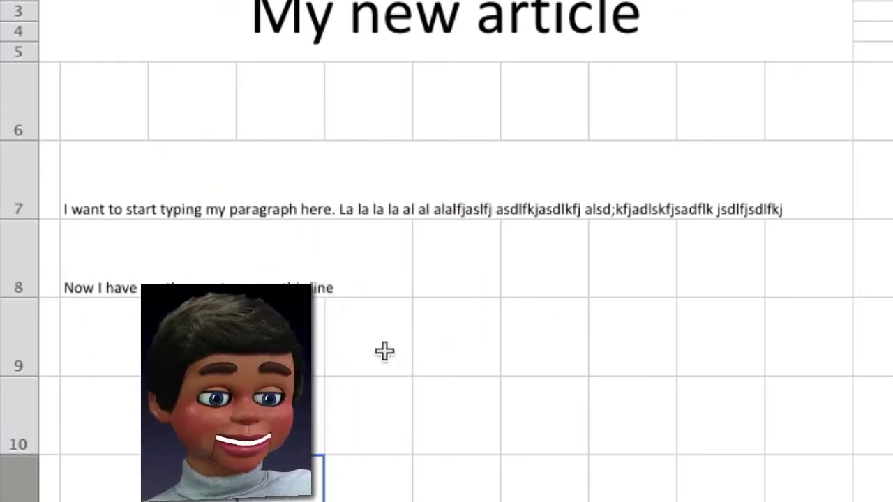
mouse_move(384, 350)
mouse_down()
mouse_move(460, 347)
mouse_move(524, 418)
mouse_up()
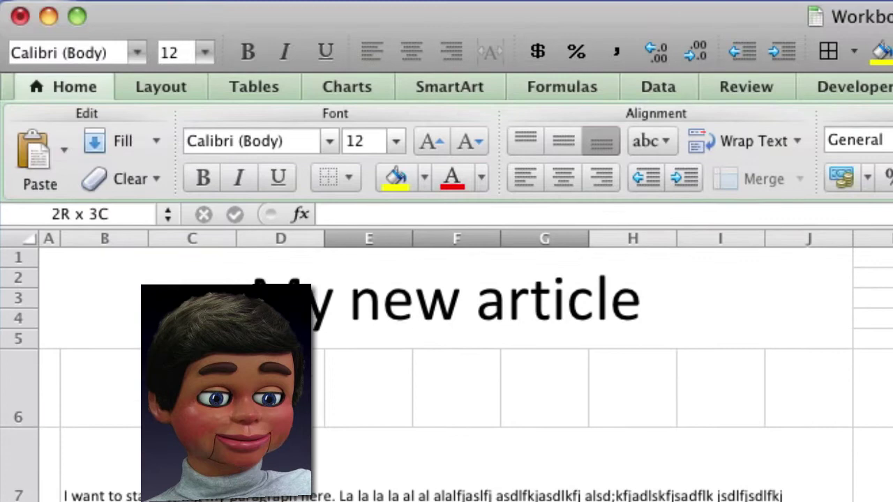
Step: Fill the selected row 9 cells with blue
click(422, 178)
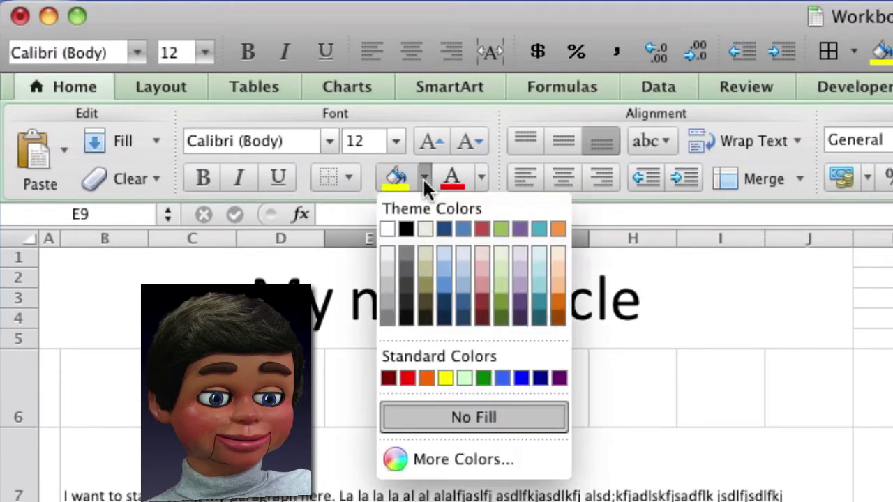
click(440, 279)
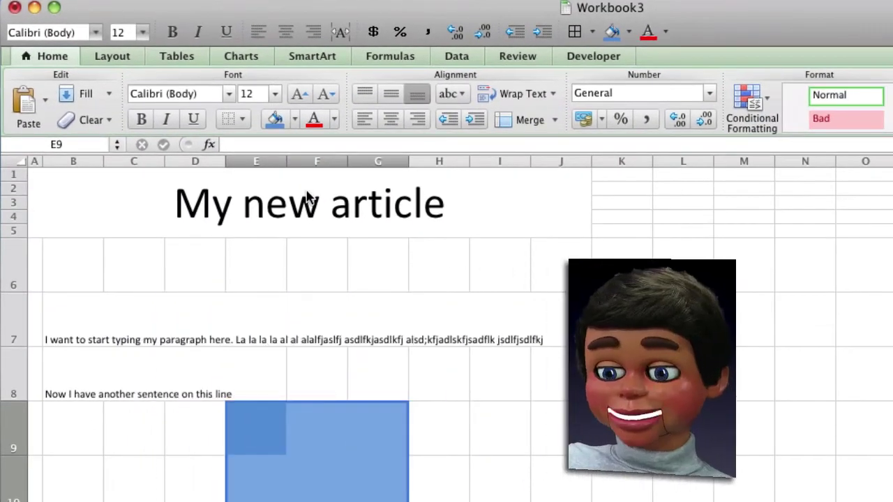
click(519, 442)
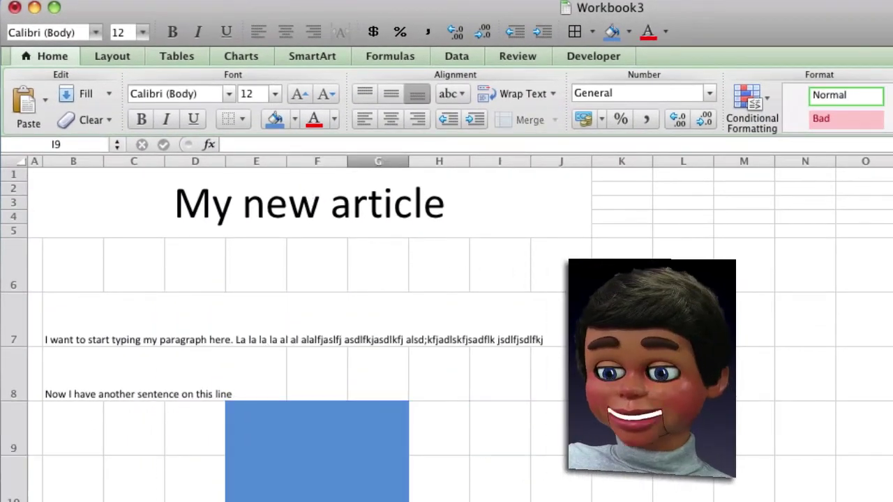
click(272, 432)
click(328, 439)
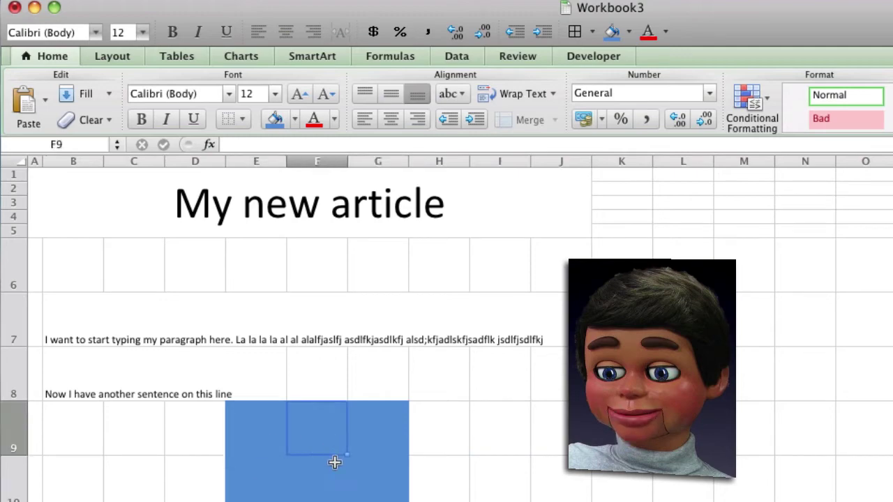
click(342, 478)
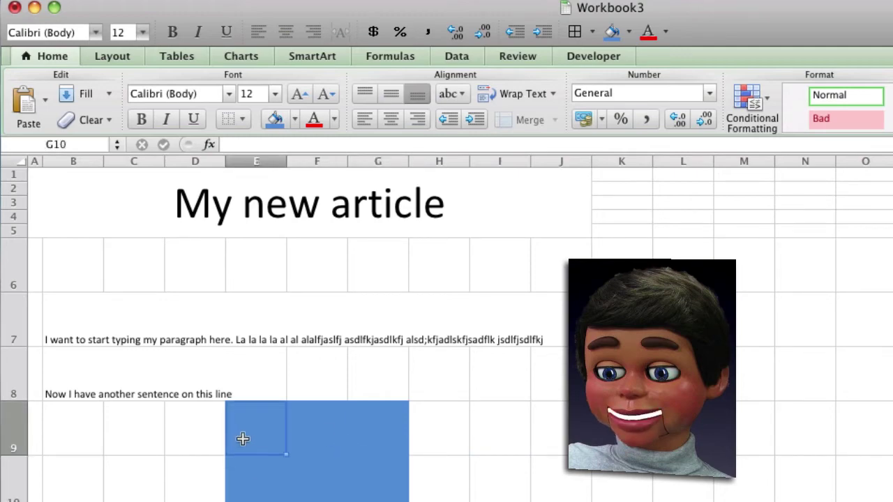
Step: Merge cells E9 through G10 into one solid blue block
drag(239, 435, 321, 489)
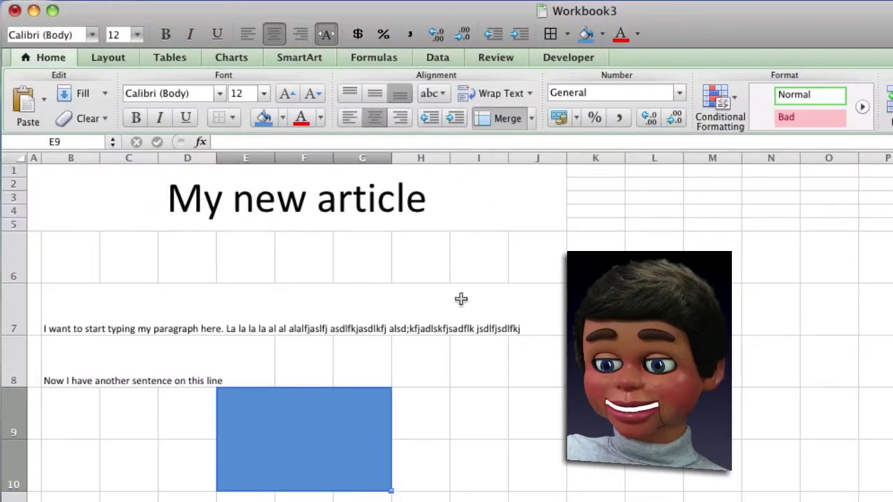
click(405, 403)
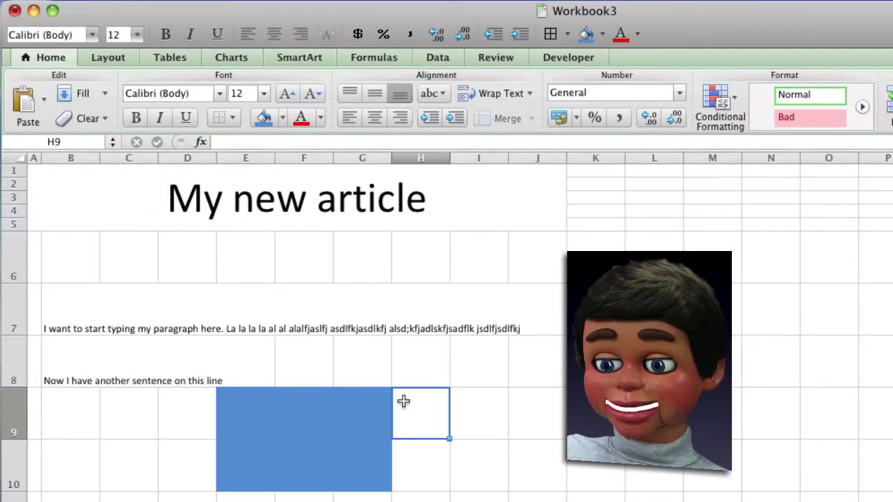
click(276, 436)
click(144, 447)
click(265, 442)
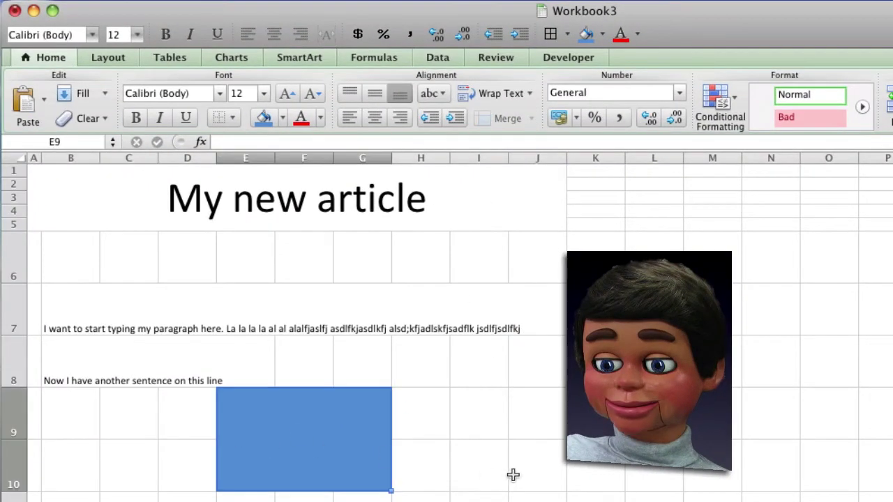
click(513, 475)
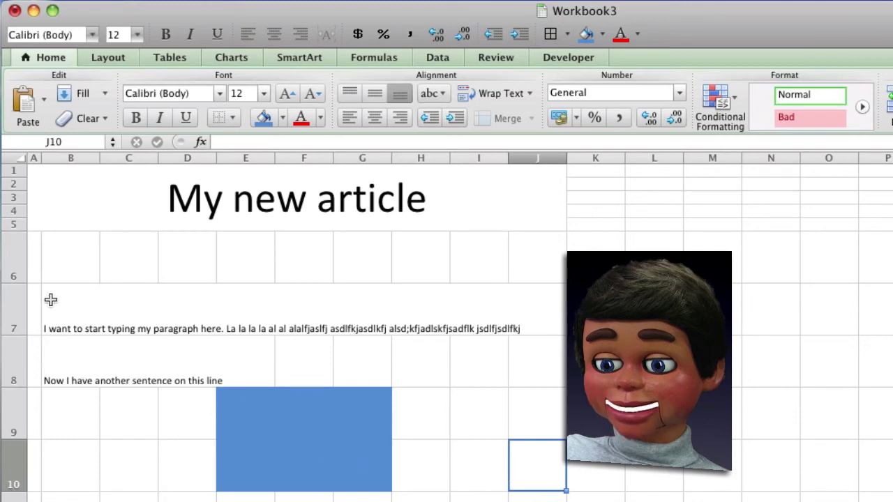
Step: Set the height of rows 6 through 10 to 0.4 inch
mouse_move(15, 261)
mouse_down()
mouse_move(14, 496)
mouse_move(8, 461)
mouse_up()
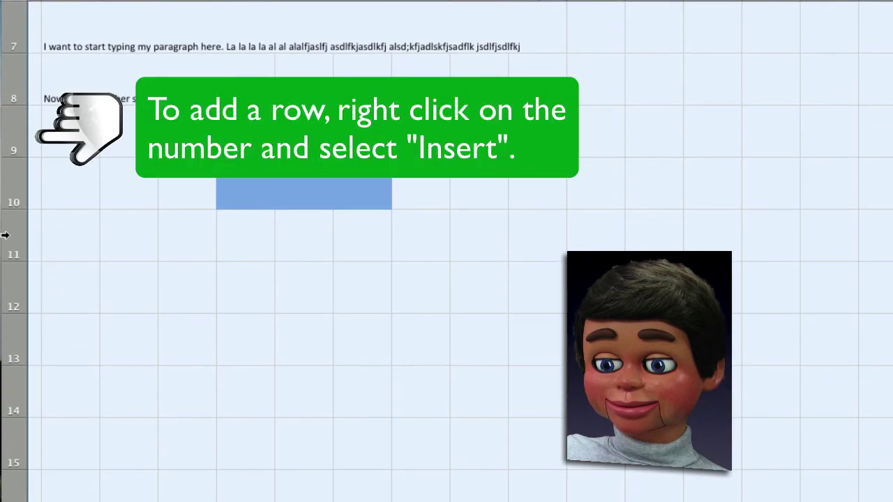
right_click(5, 235)
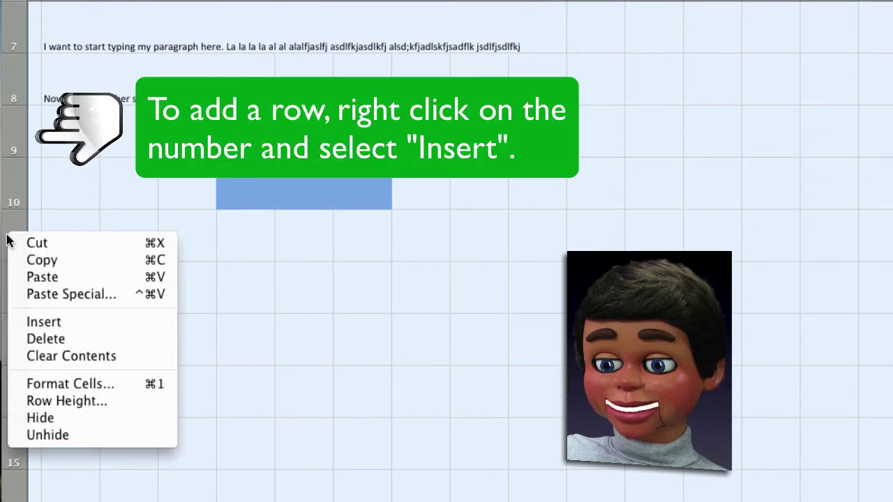
click(74, 402)
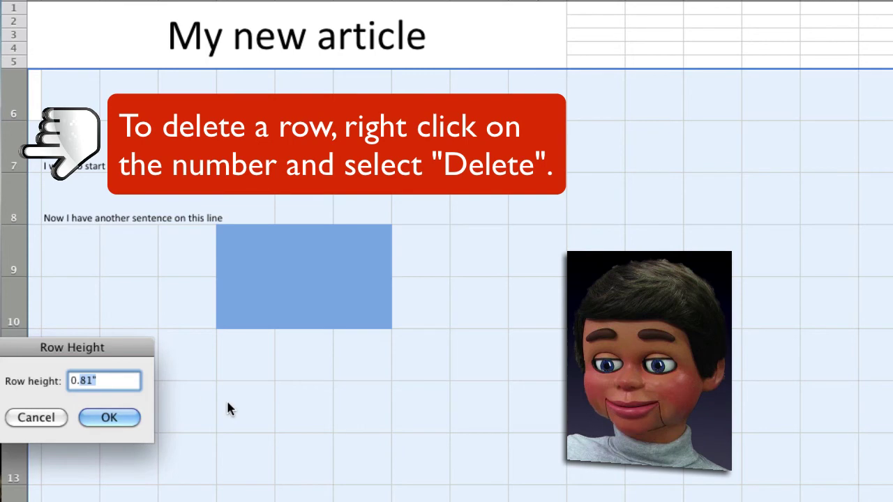
text(0.4)
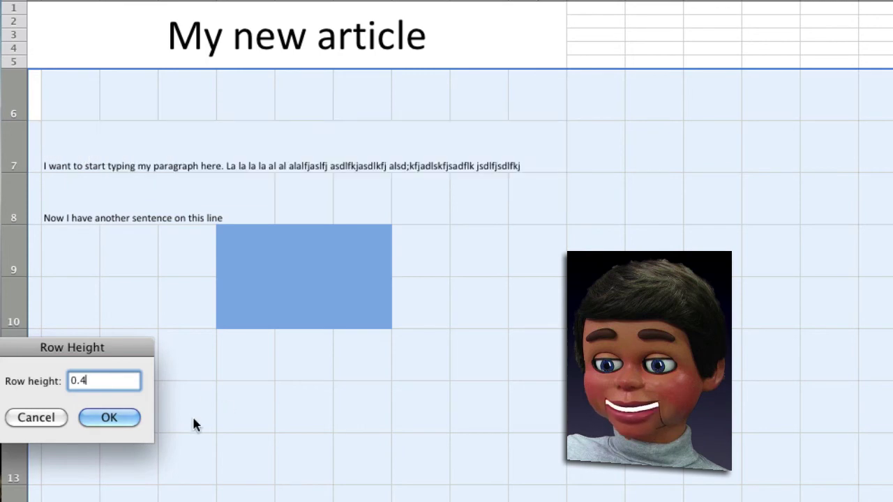
click(109, 417)
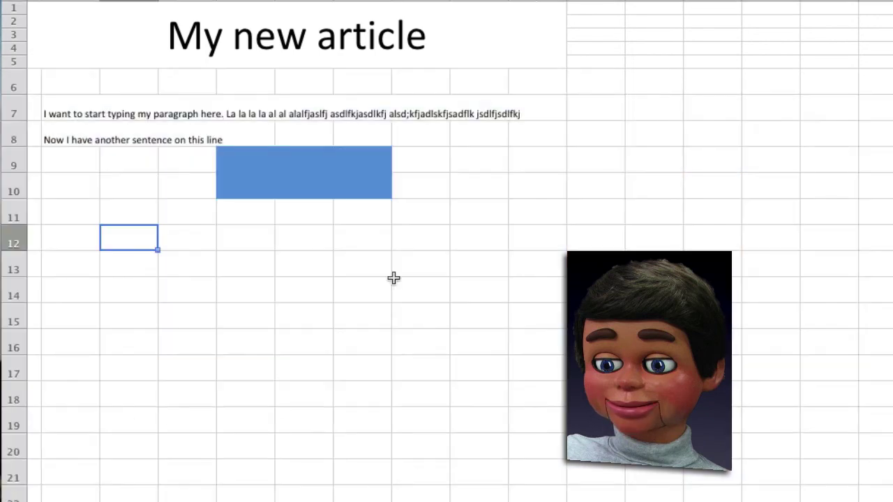
Step: Enter Hammers, Screw Drivers and Saws in C12, D12 and E12, then select them
text(Ha)
text(mmers)
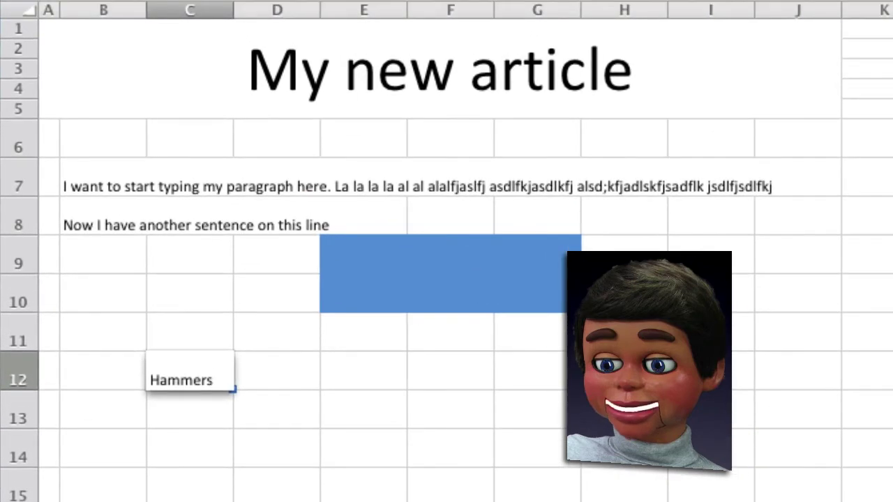
key(Tab)
text(S)
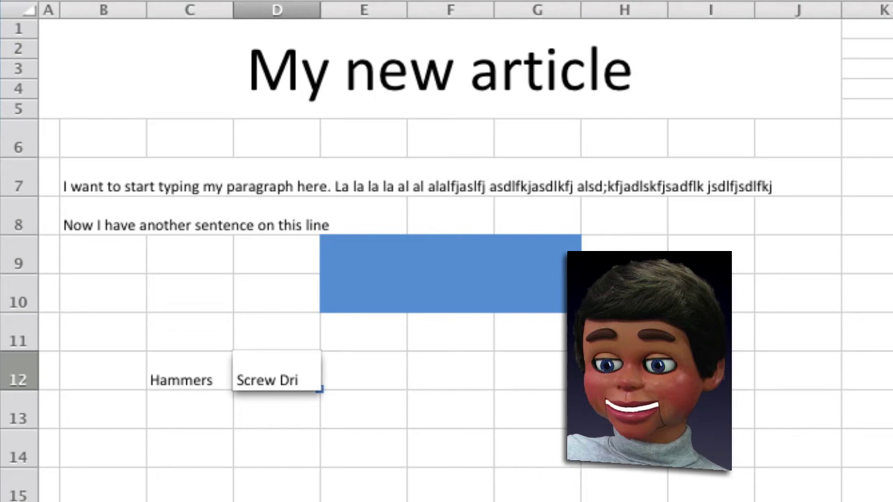
text(vers)
key(Tab)
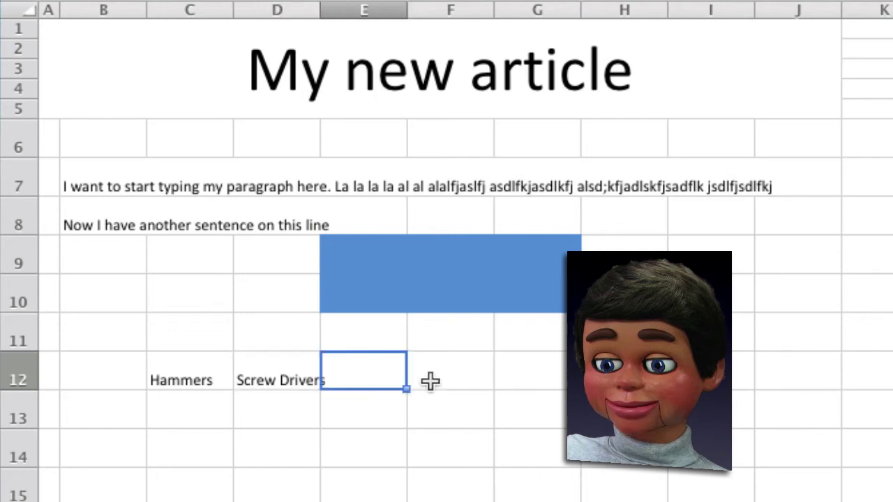
text(Saws)
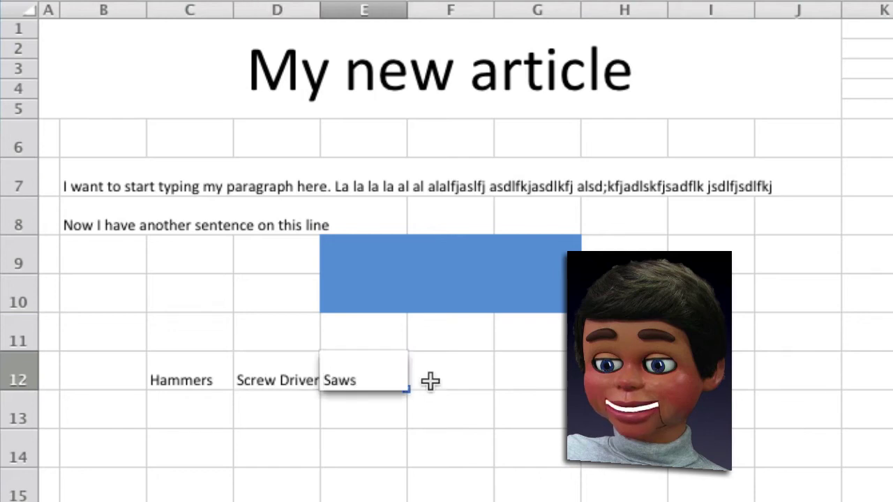
click(465, 438)
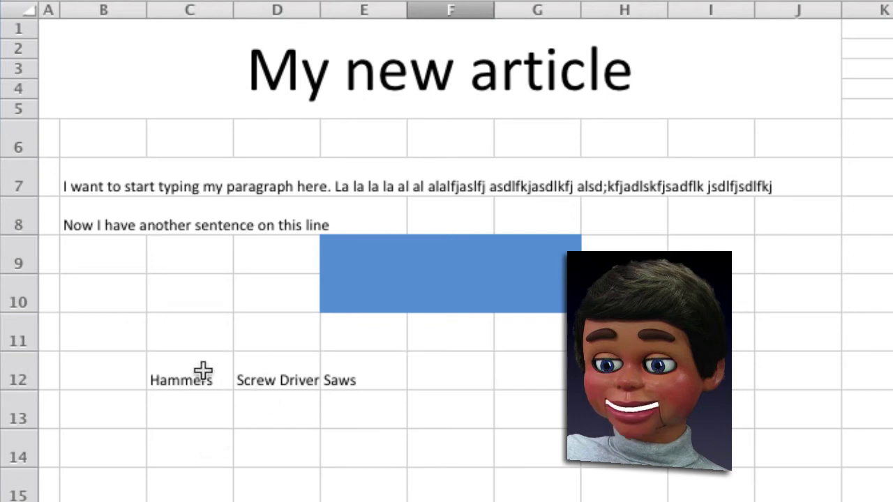
drag(201, 98, 339, 20)
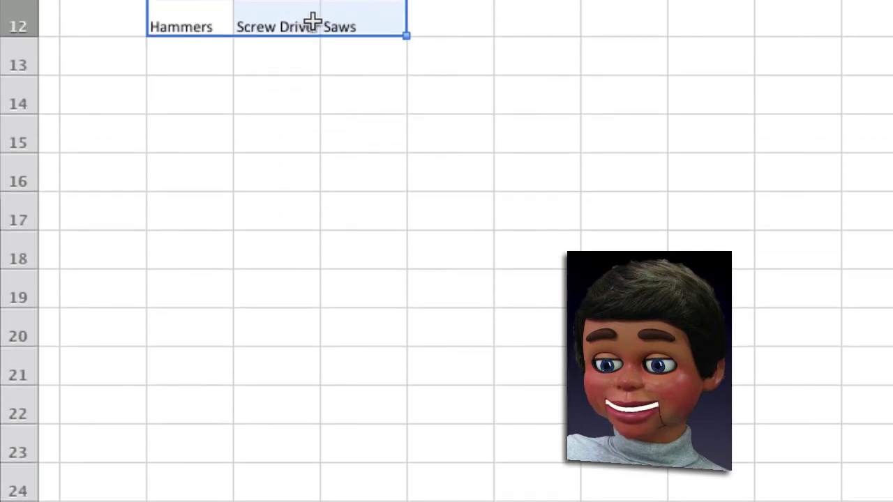
Step: Turn on Wrap text for the row 12 headings via Format Cells so 'Screw Drivers' fits on two lines
right_click(312, 23)
click(416, 458)
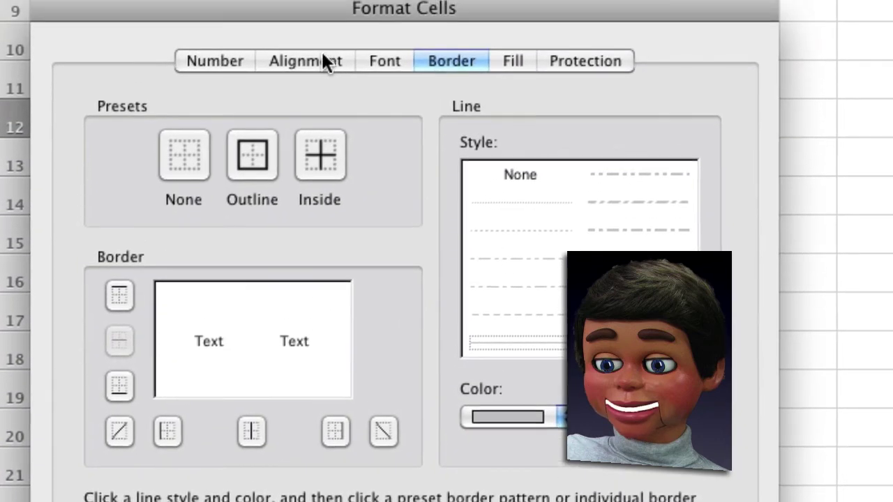
click(318, 63)
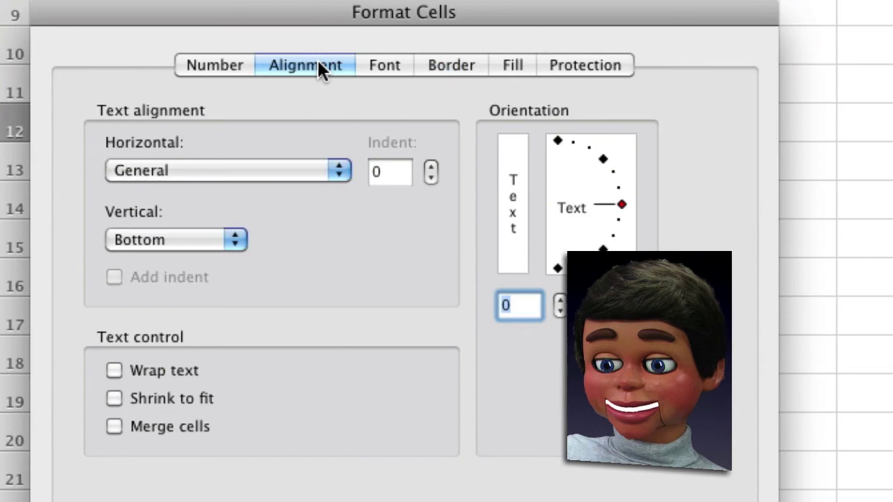
click(115, 370)
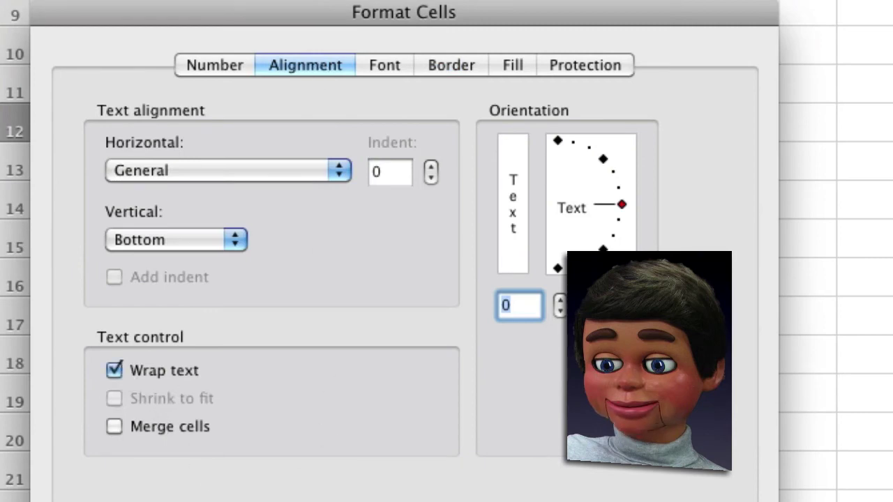
key(Return)
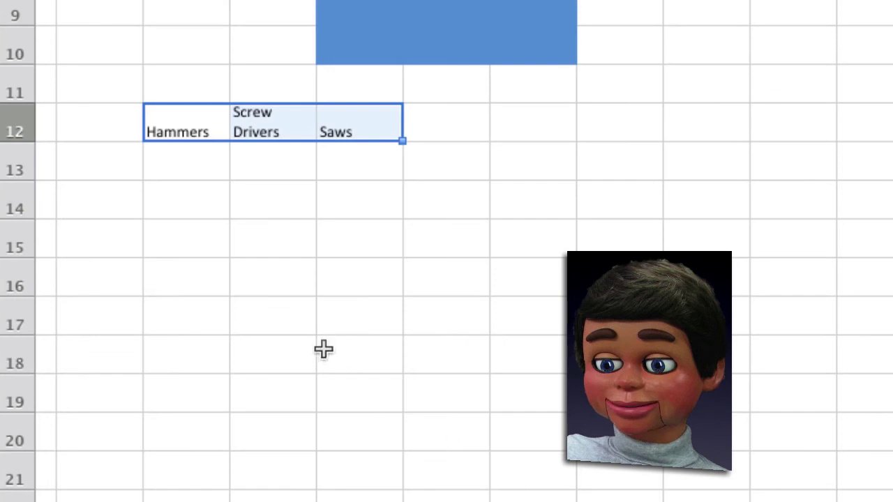
click(281, 221)
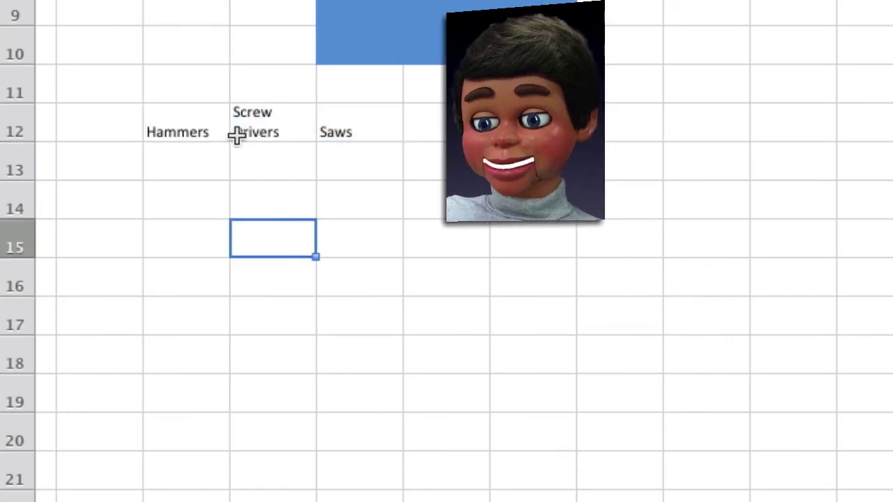
click(240, 132)
click(250, 189)
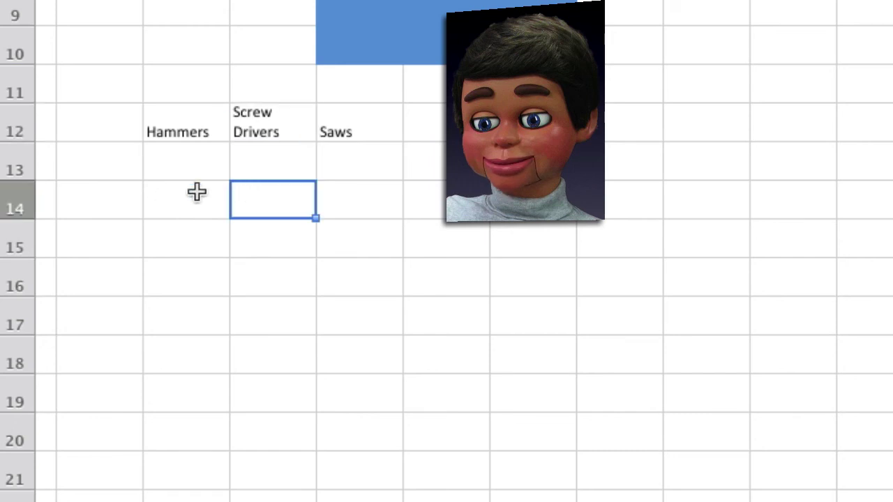
drag(9, 146, 8, 124)
click(277, 282)
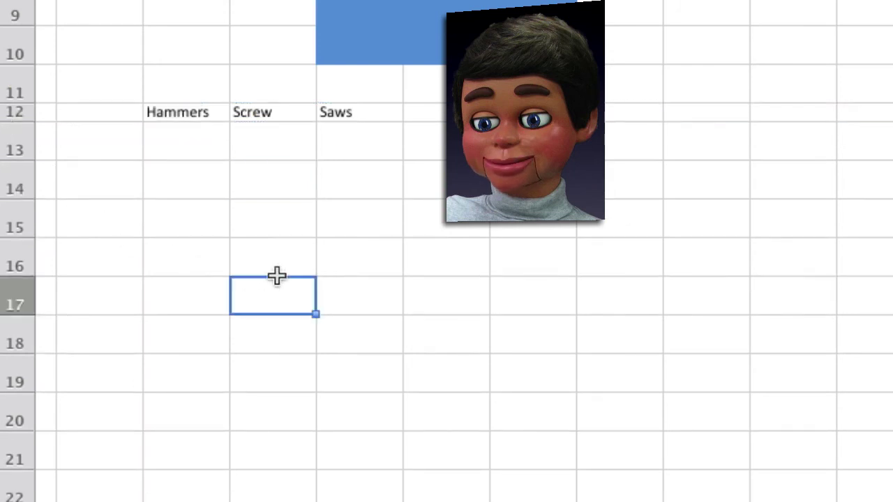
click(281, 116)
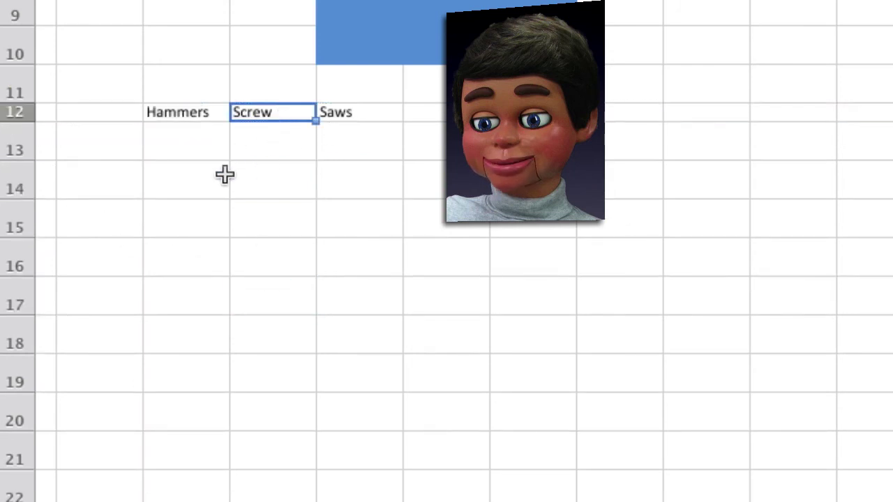
drag(28, 122, 29, 145)
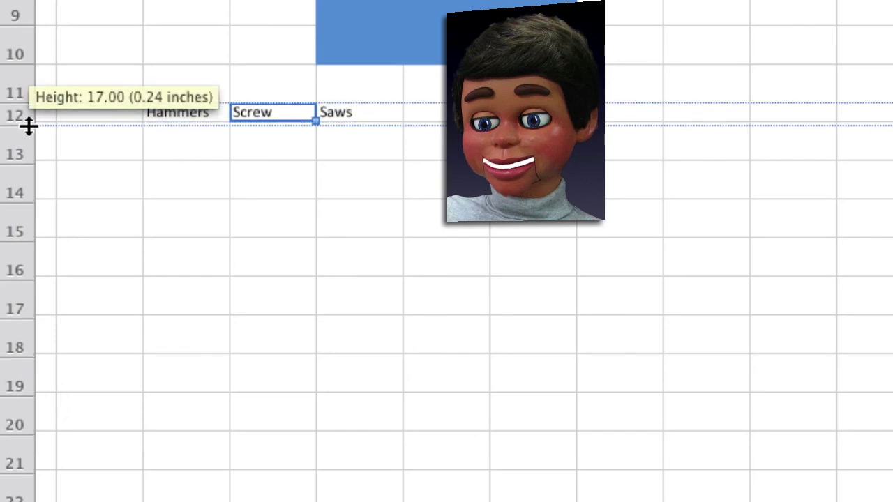
drag(194, 141, 354, 141)
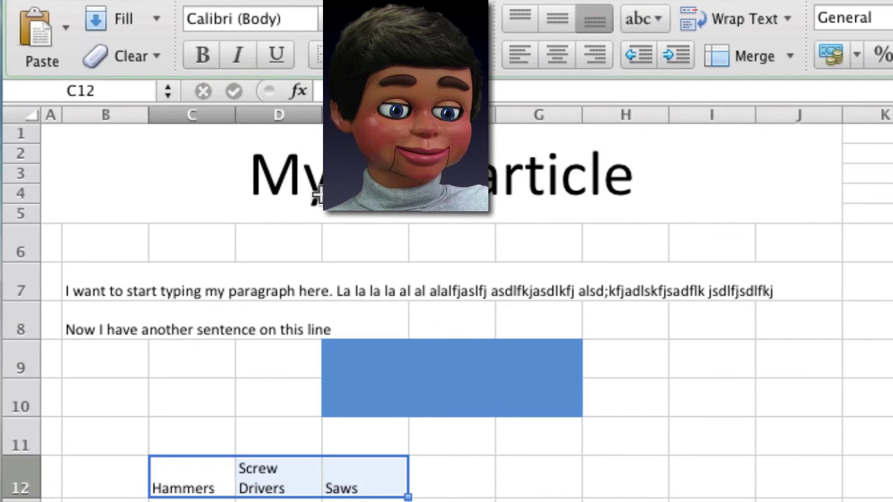
Step: Center the Hammers, Screw Drivers and Saws headings in C12:E12 vertically and horizontally
click(548, 21)
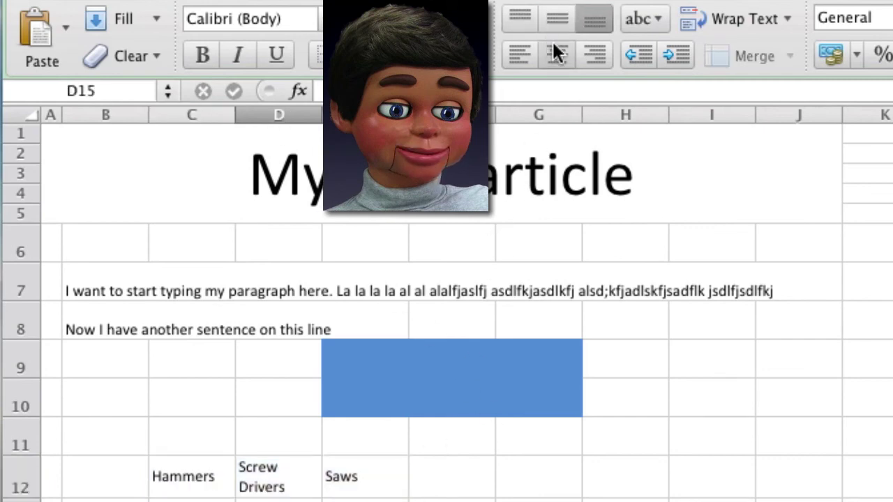
drag(209, 480, 345, 493)
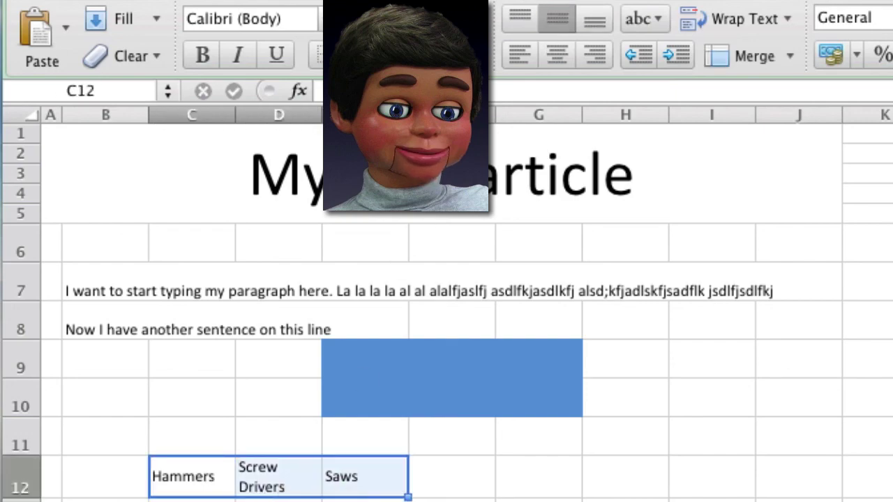
click(549, 61)
click(343, 494)
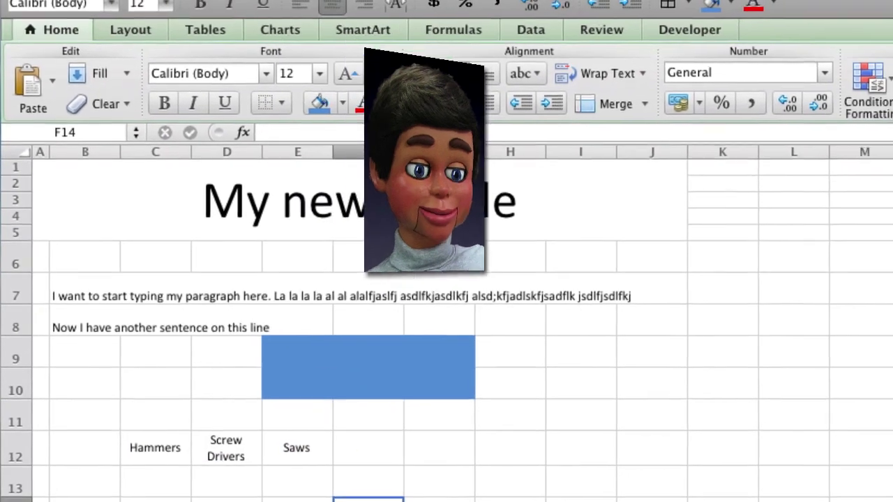